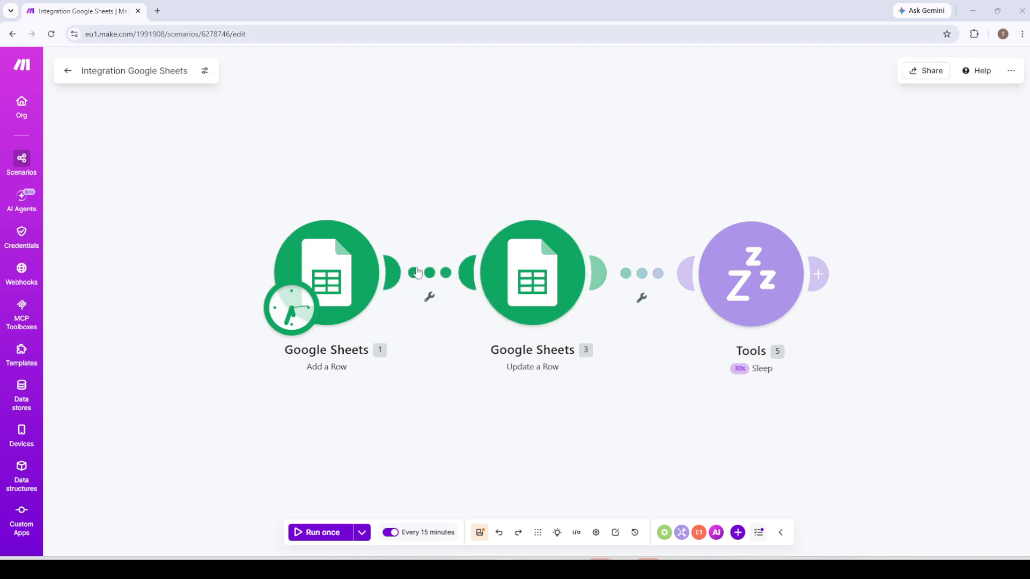
Insert a router between the Add a Row and Update a Row Google Sheets modules, and close the open filter dialog.
left_click(389, 274)
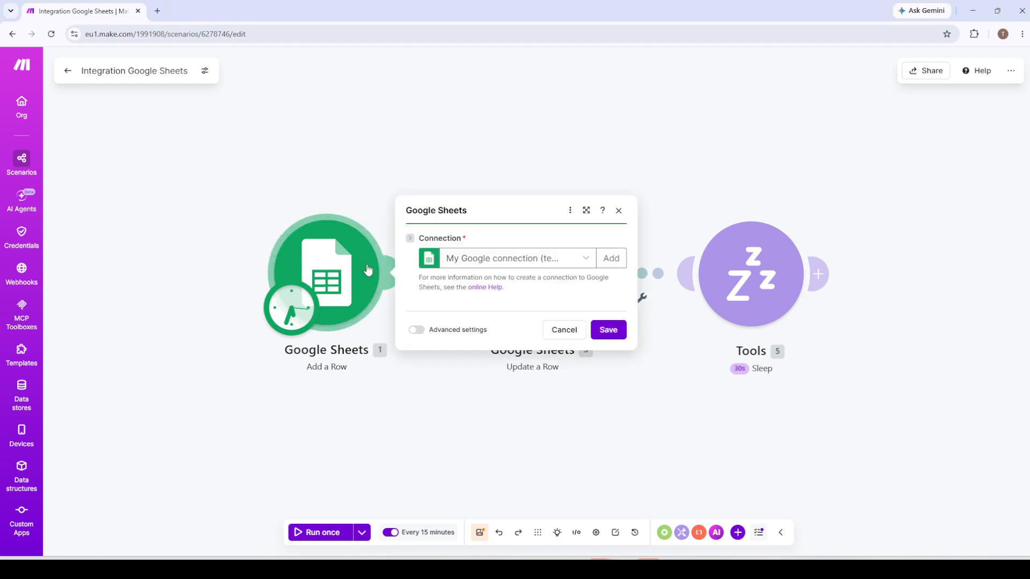
left_click(389, 195)
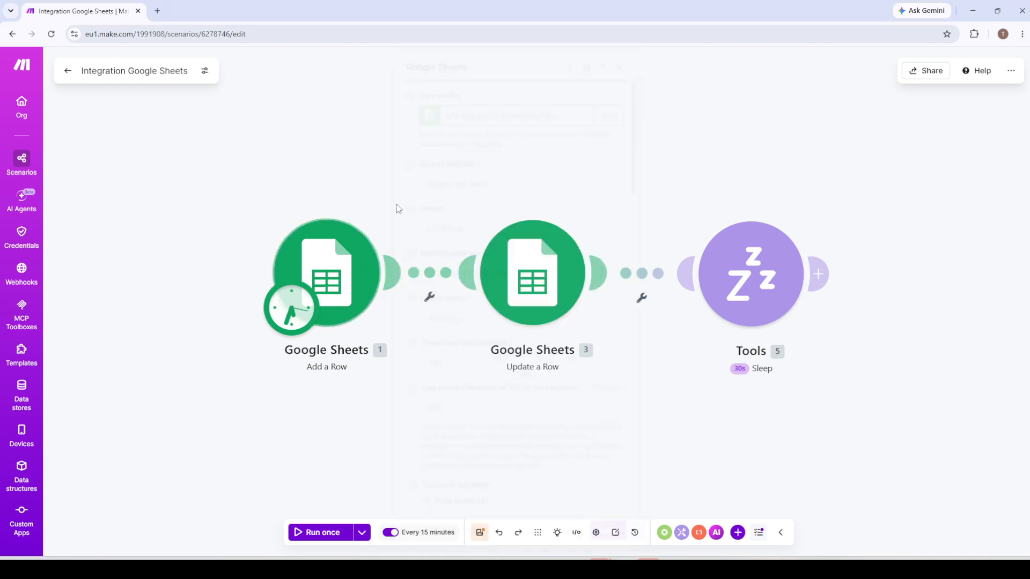
left_click(429, 275)
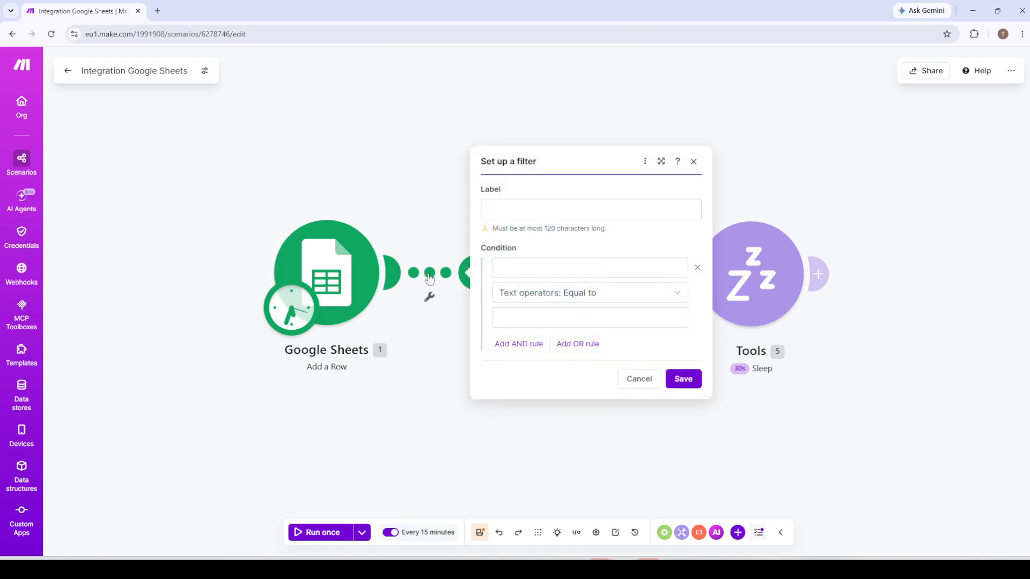
right_click(429, 276)
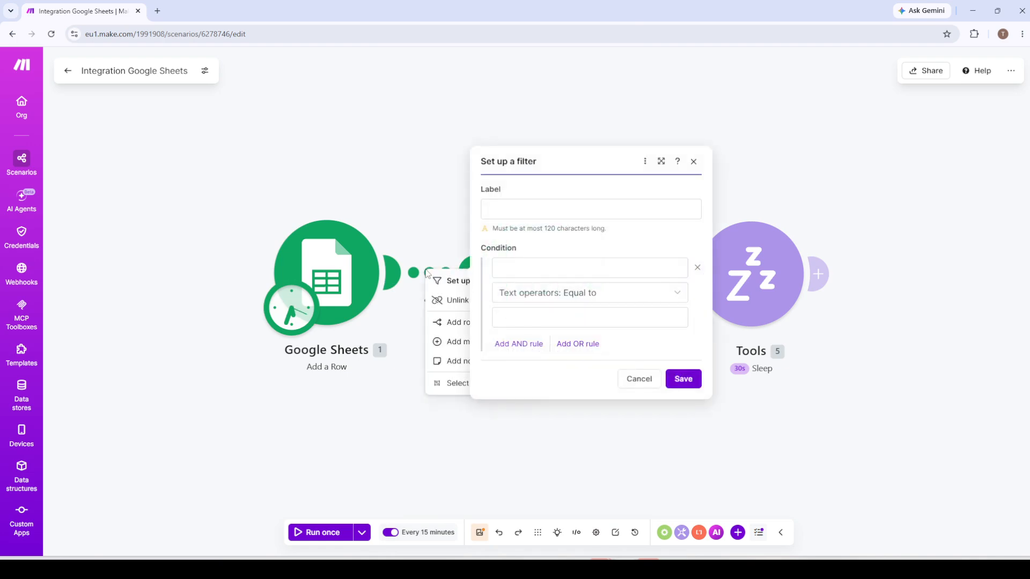
left_click(452, 326)
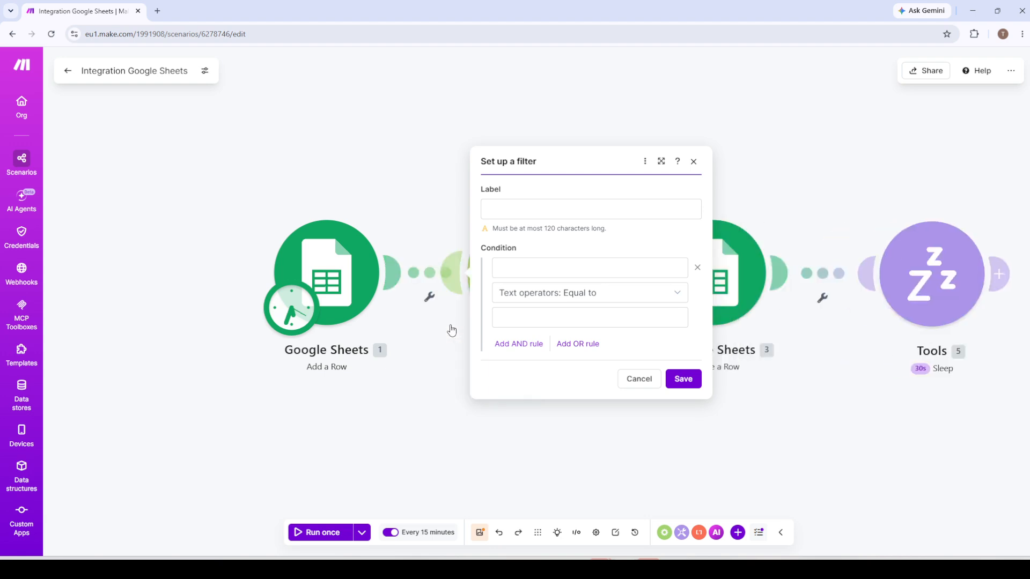
left_click(694, 162)
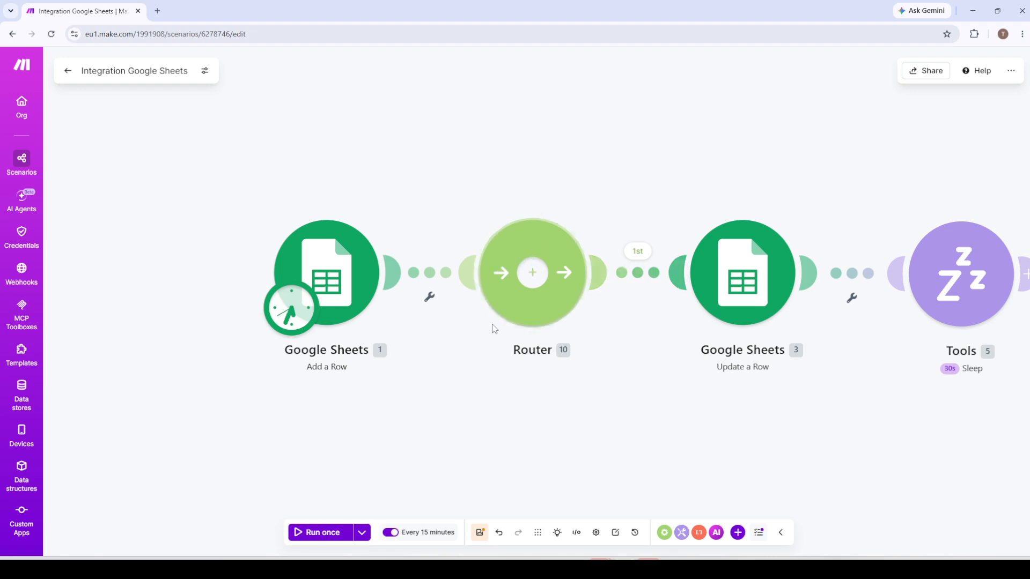
Add a second, empty route to the router, undoing any additional third route.
left_click(520, 279)
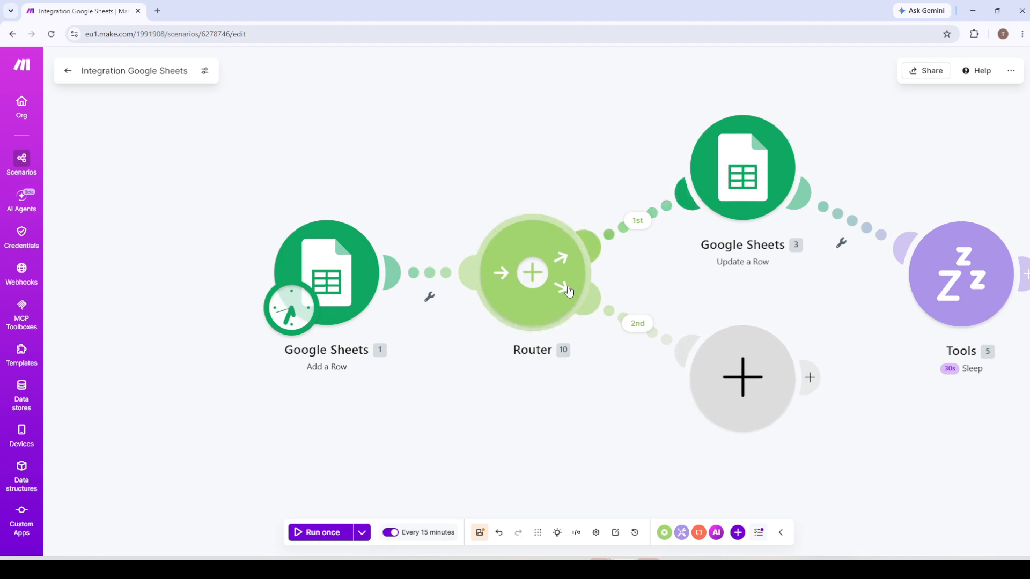
left_click(532, 284)
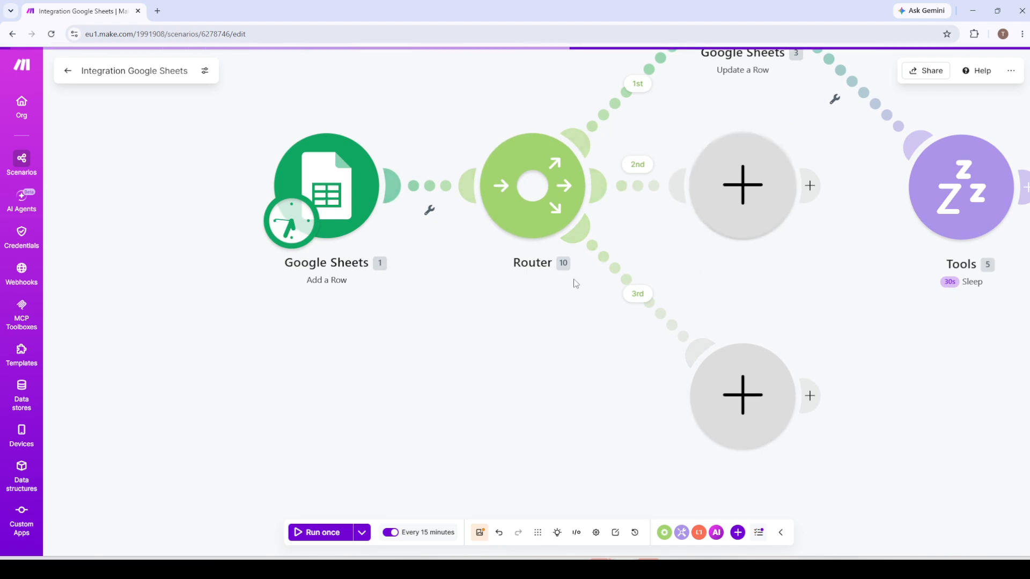
key("ctrl+z")
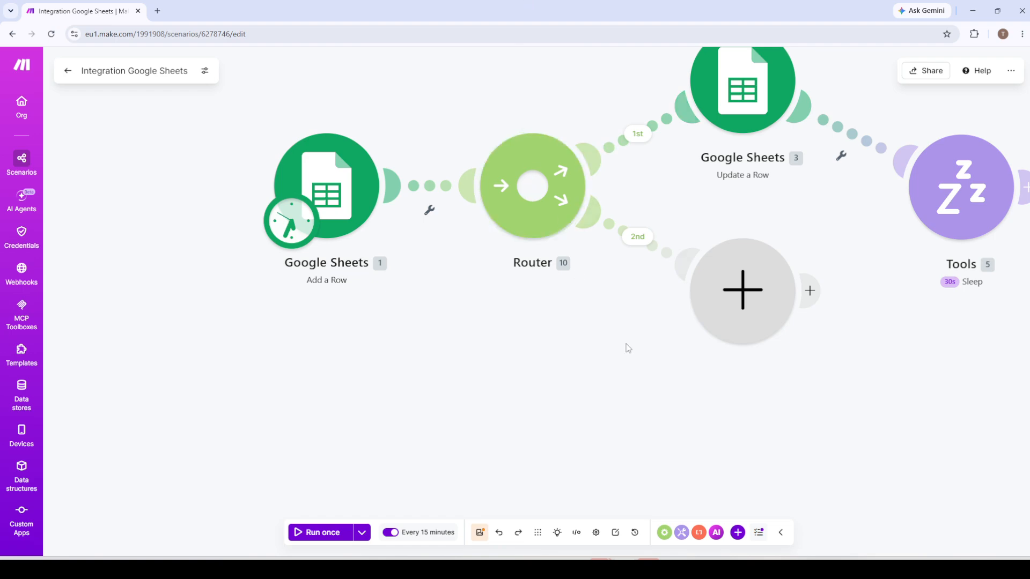
Set up a filter on the router's first route with the condition Status, text operator Equal to, Completed.
left_click_drag(649, 363, 486, 477)
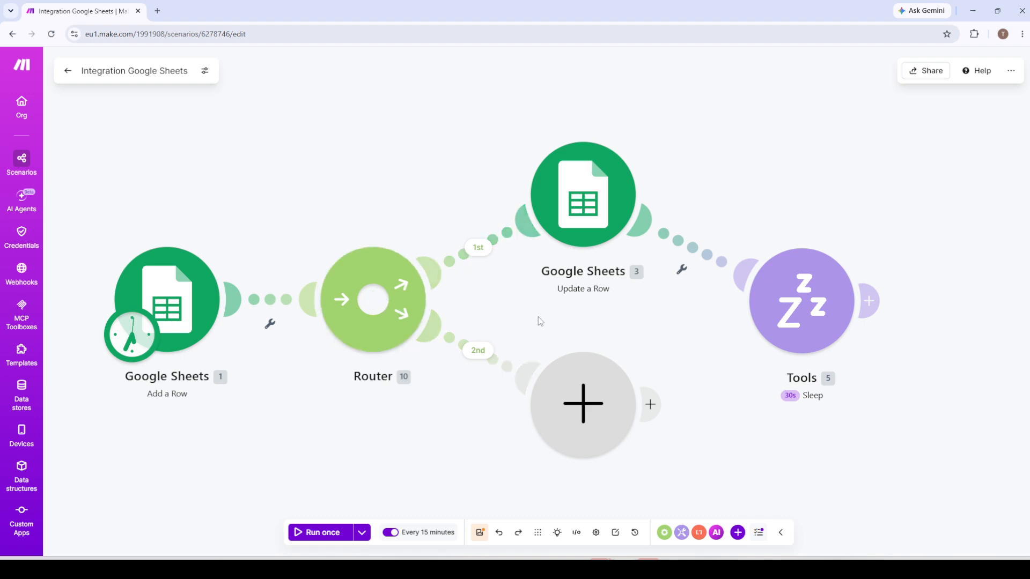
left_click(478, 252)
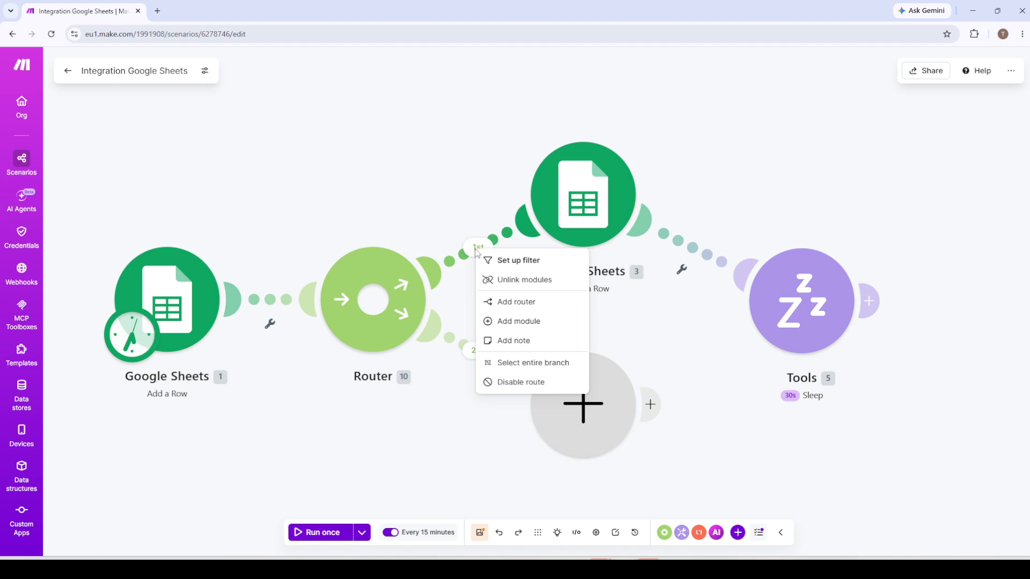
left_click(512, 263)
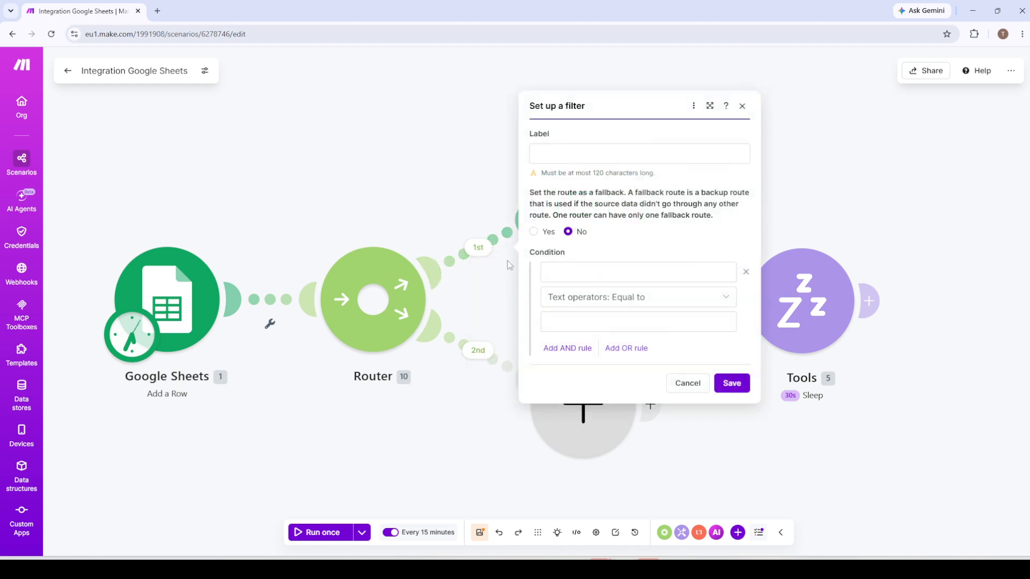
left_click(620, 270)
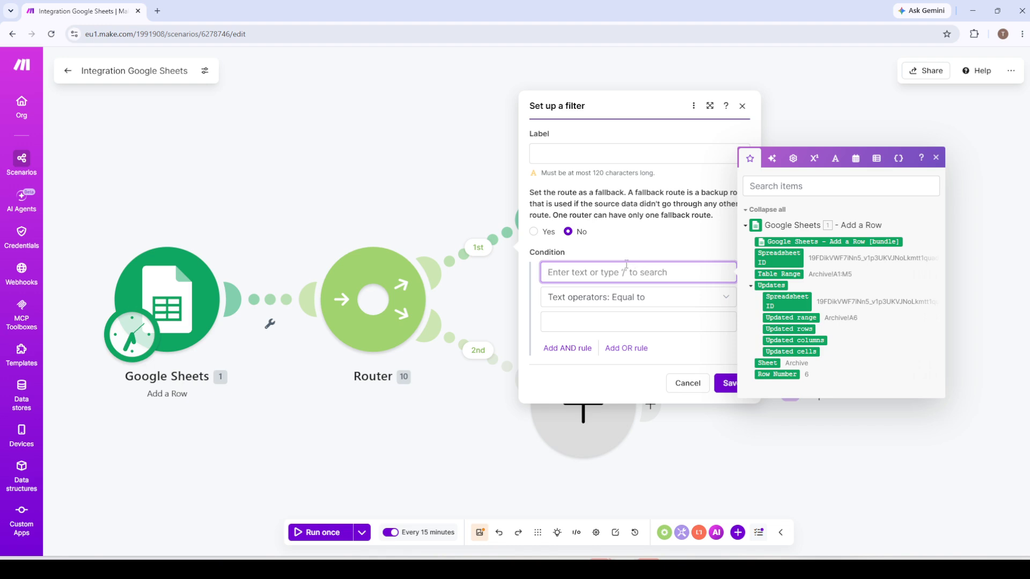
type("Status")
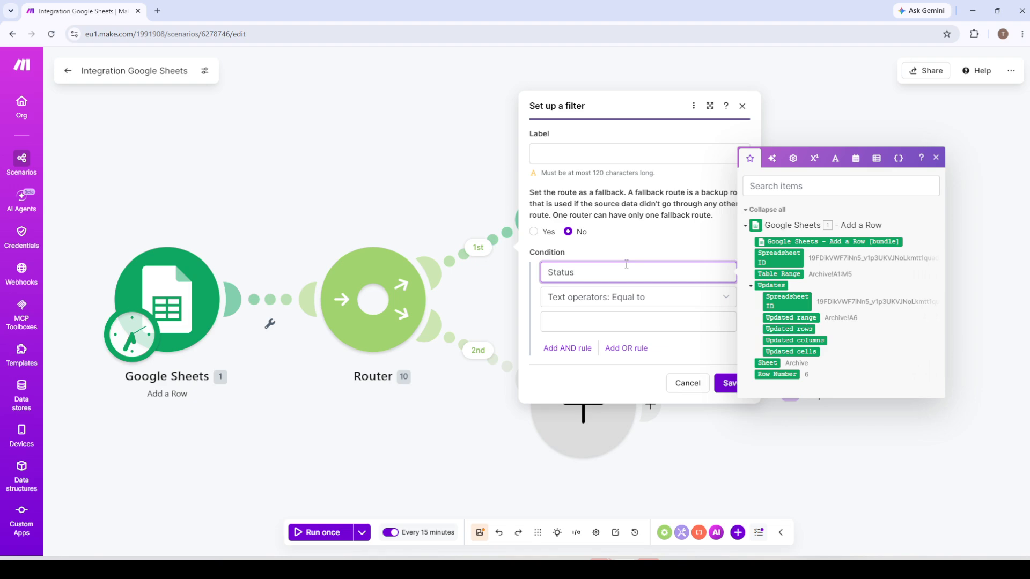
left_click(579, 322)
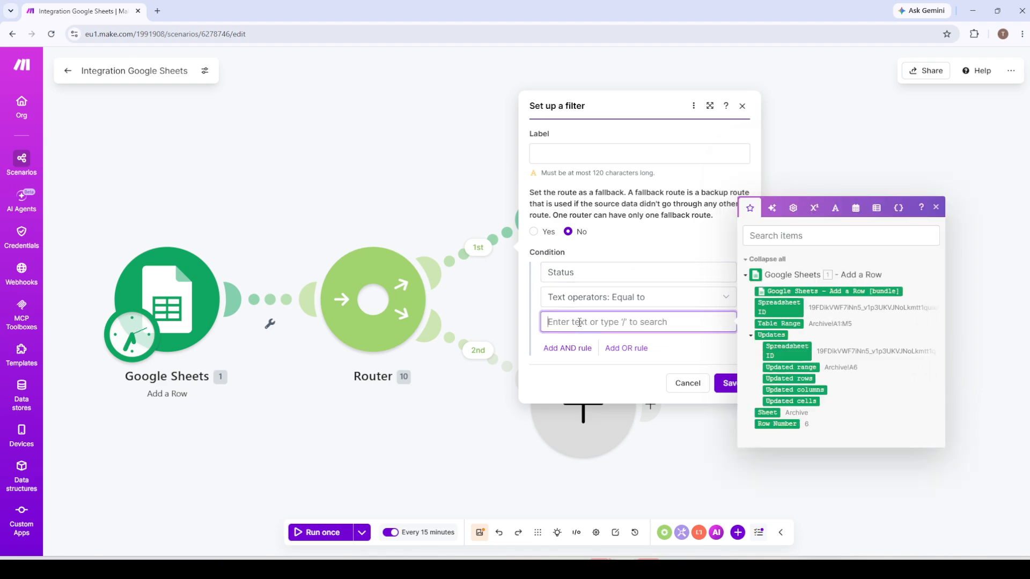
type("C")
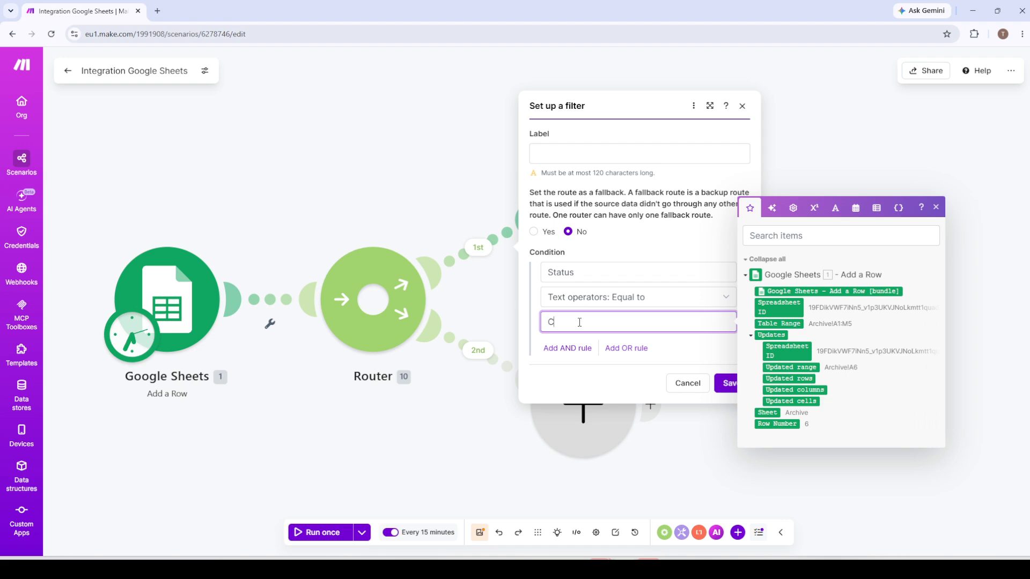
type("ompleted")
left_click(651, 304)
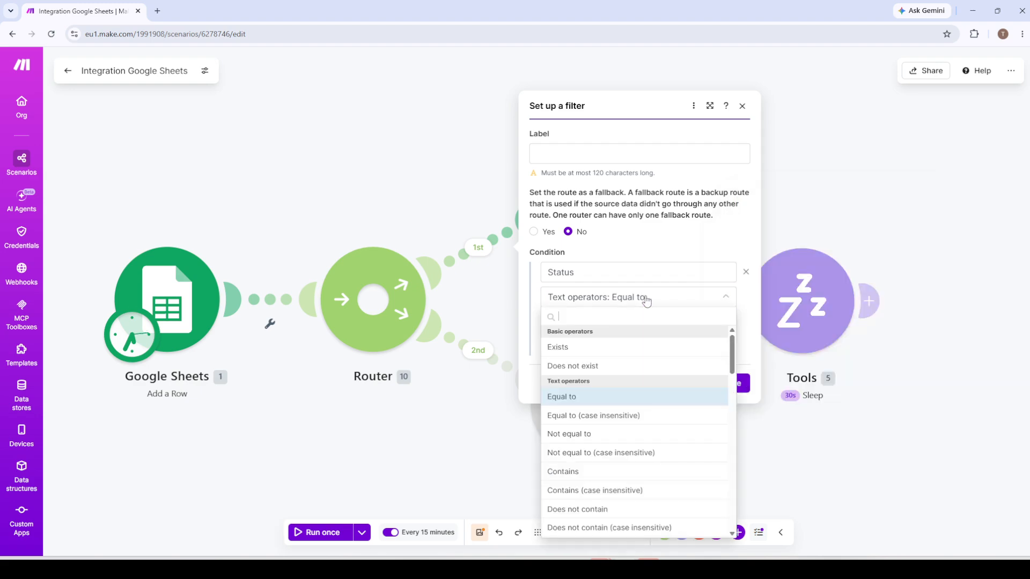
scroll(604, 417, "down", 4)
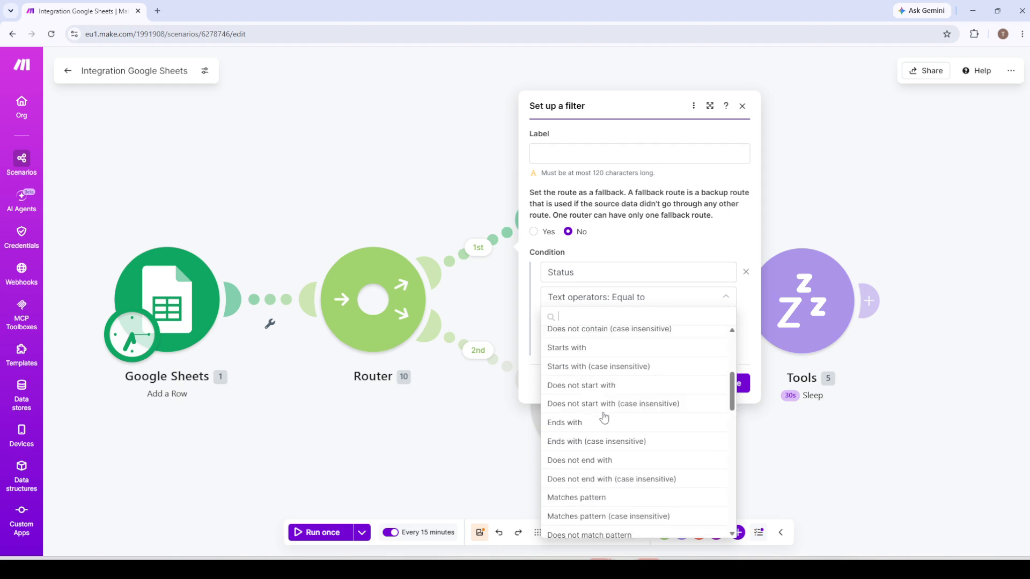
scroll(603, 417, "up", 5)
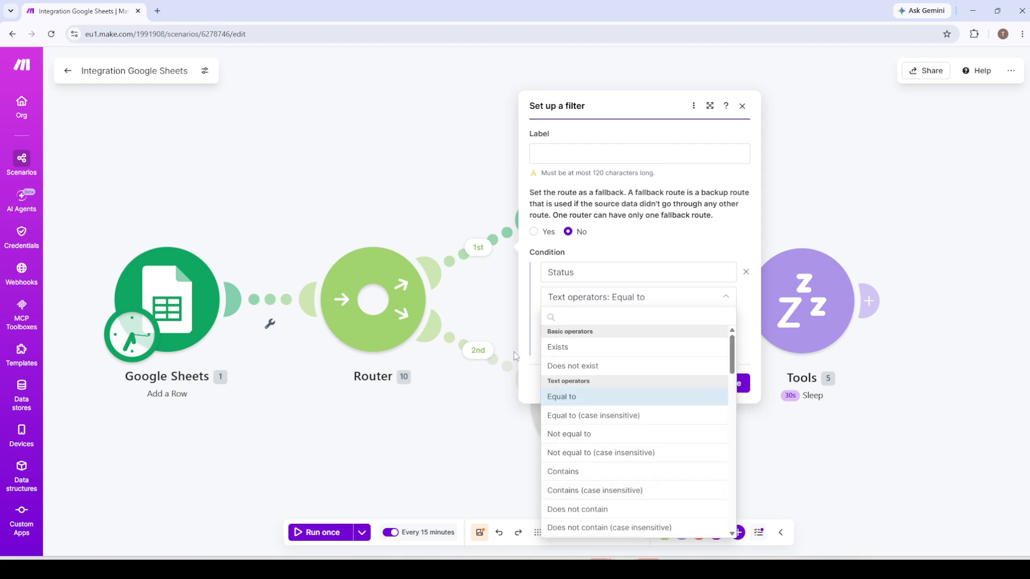
left_click(682, 304)
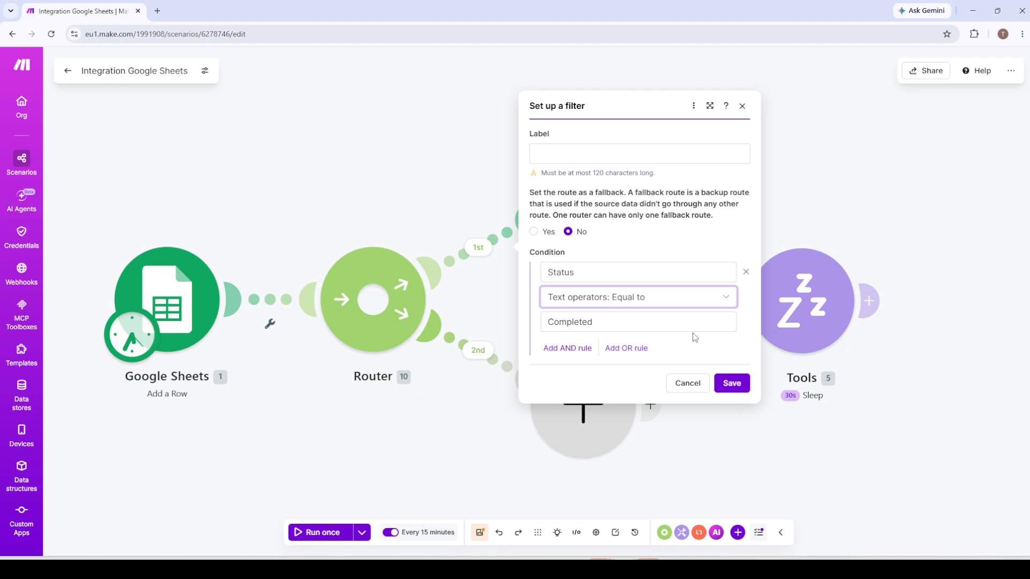
Label the first route's filter Status and save it.
left_click(602, 145)
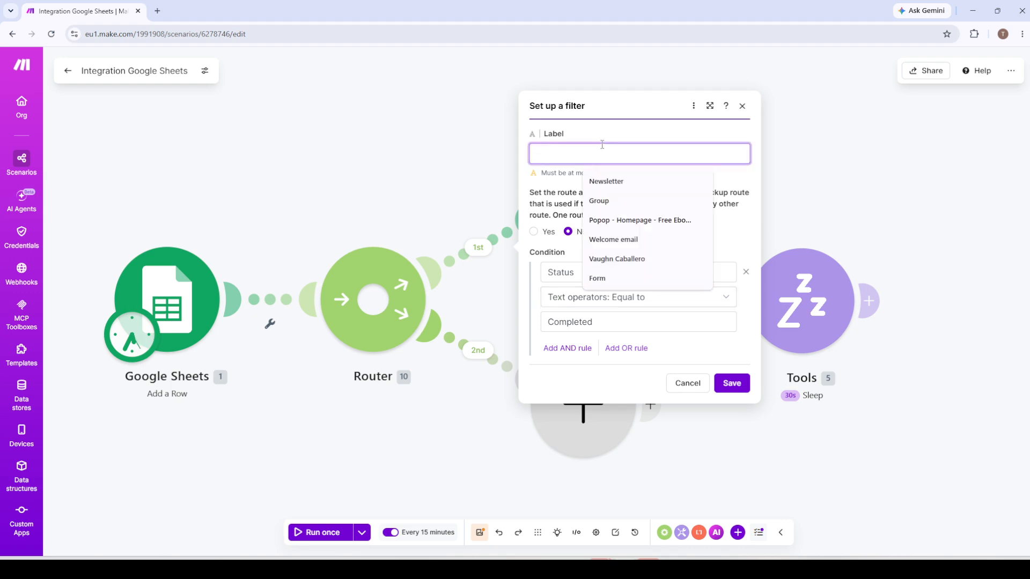
type("Status")
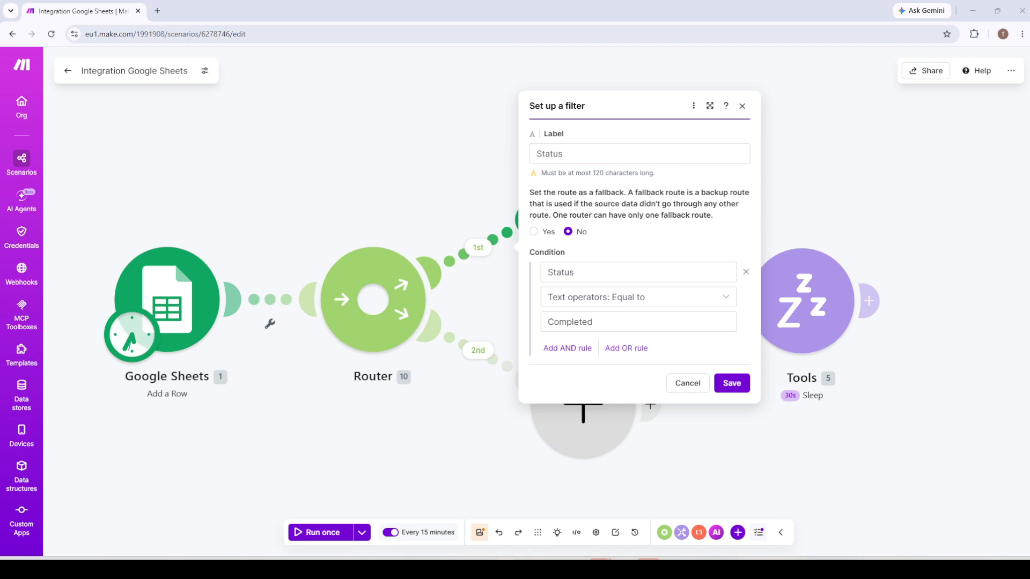
left_click(742, 390)
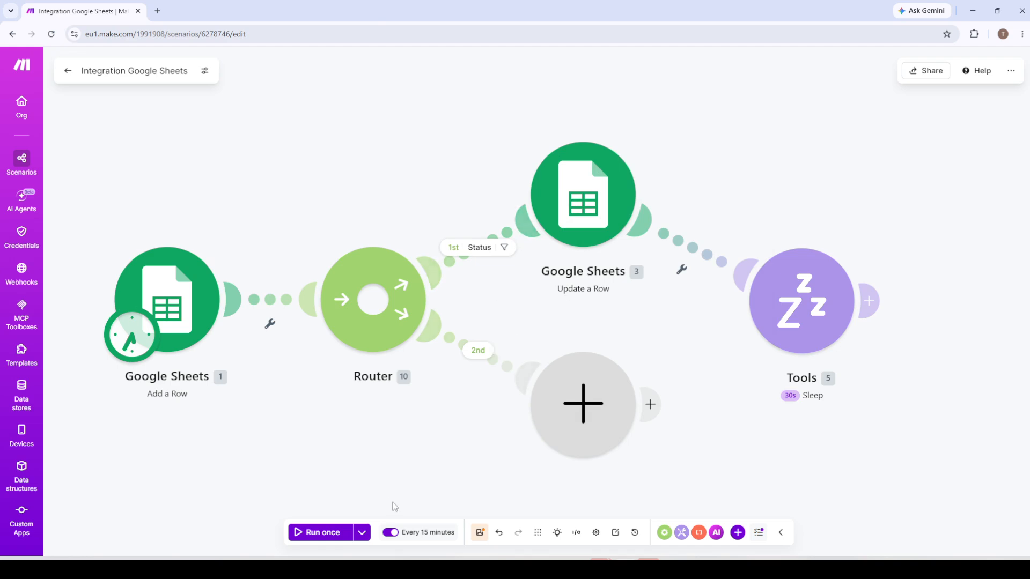
Run the scenario once and inspect how the first route's Status filter evaluated Bundle 1.
left_click(315, 532)
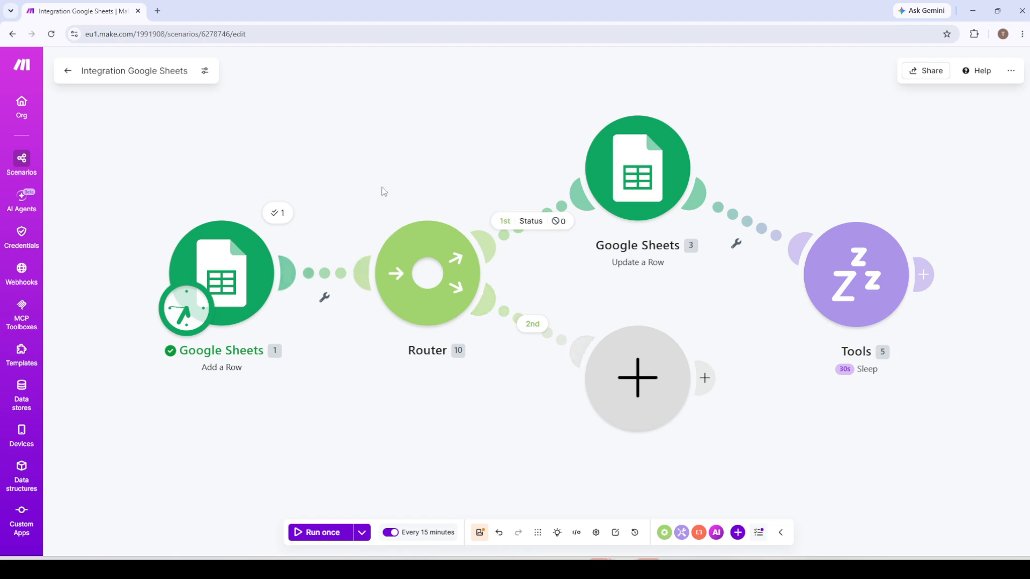
left_click_drag(388, 157, 339, 197)
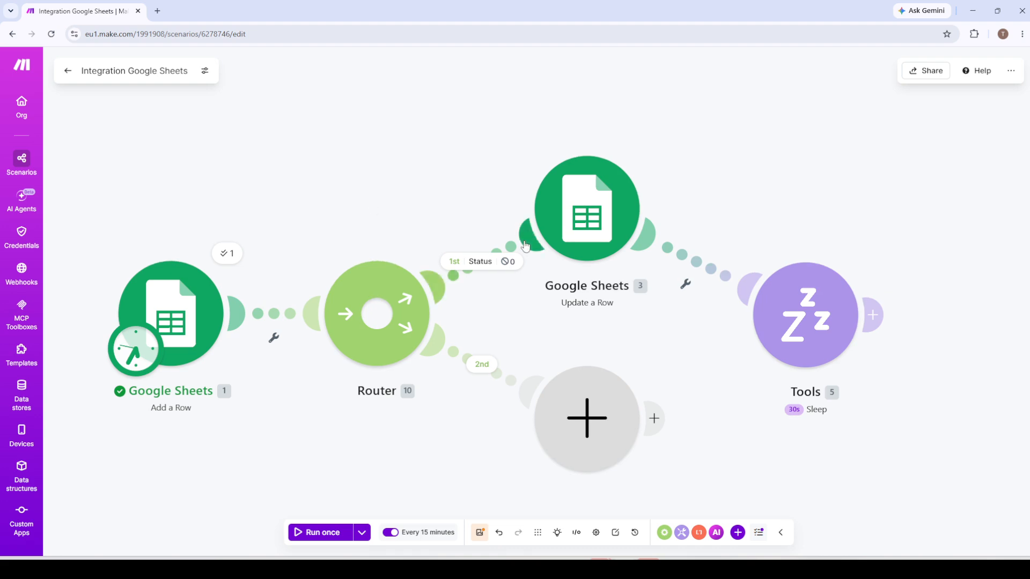
left_click(505, 263)
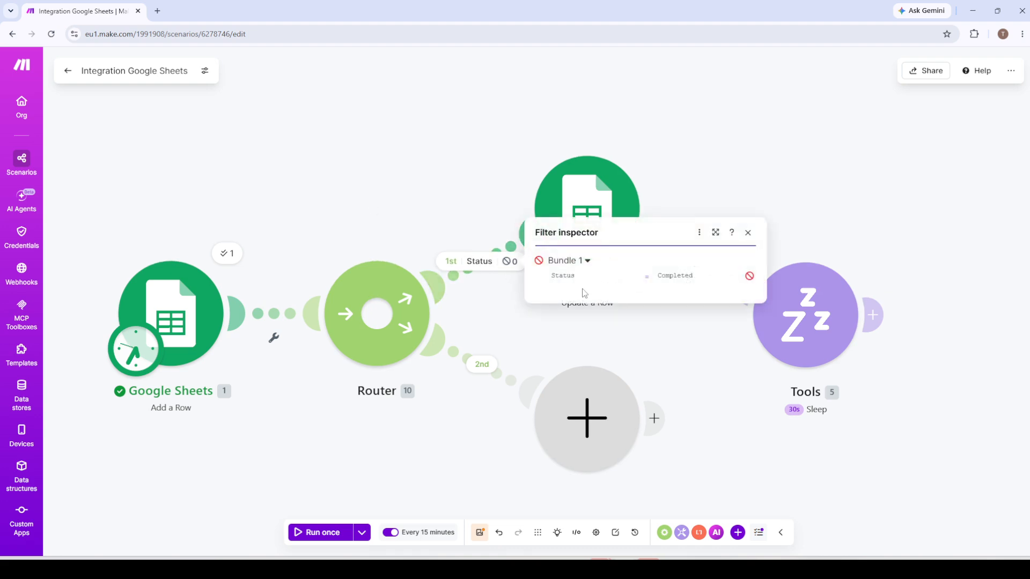
left_click(577, 267)
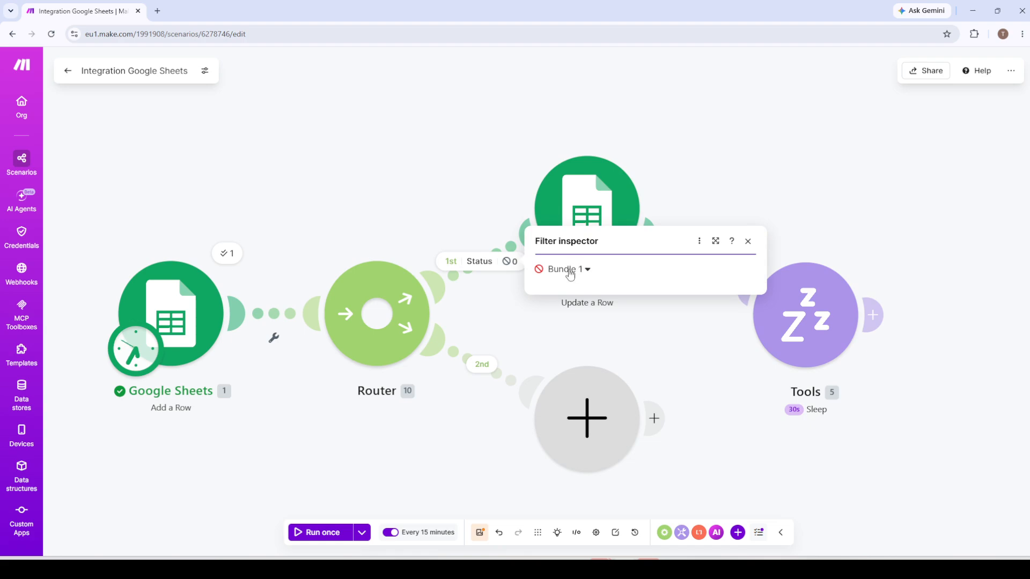
left_click(572, 269)
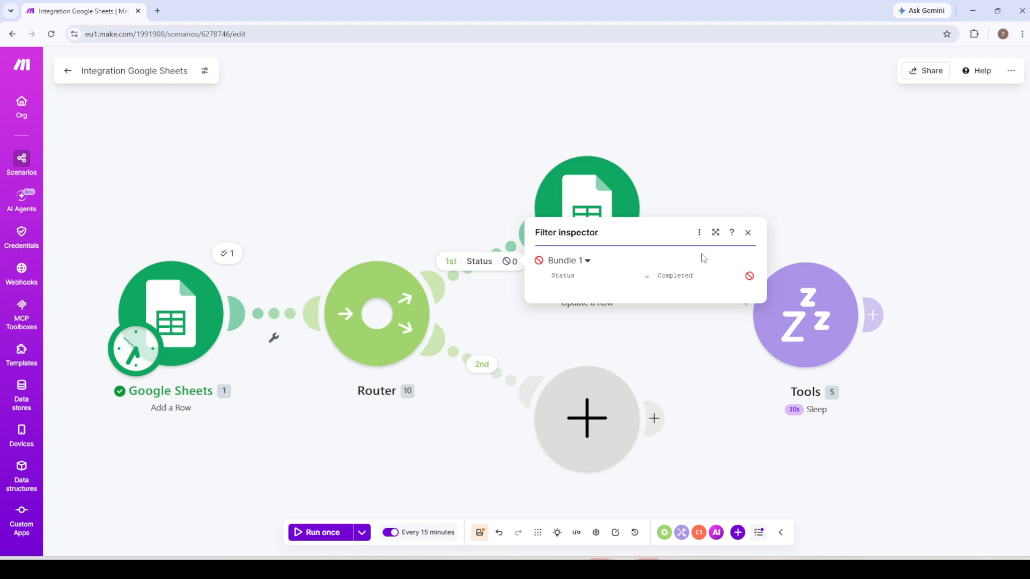
left_click(560, 262)
left_click(341, 179)
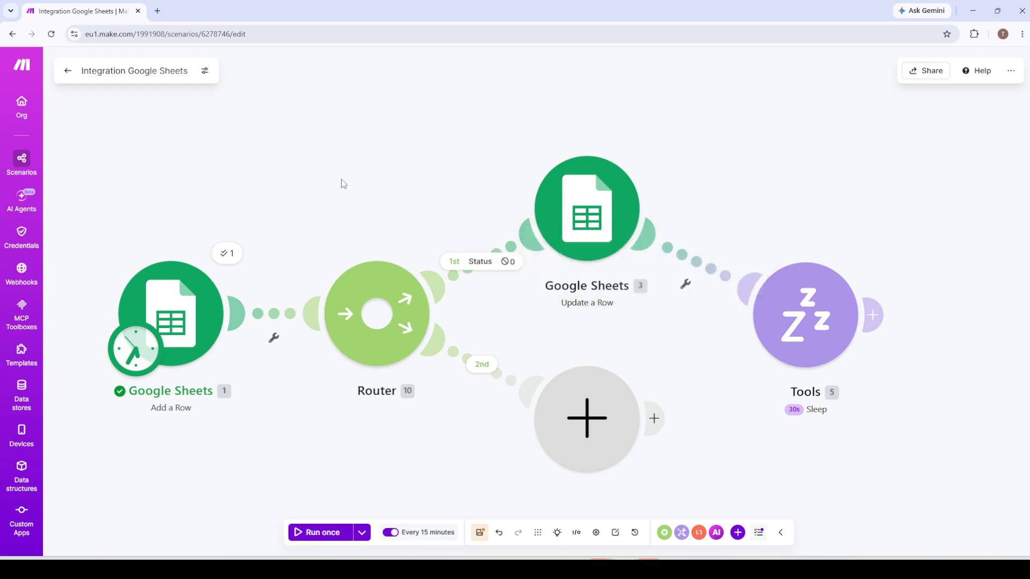